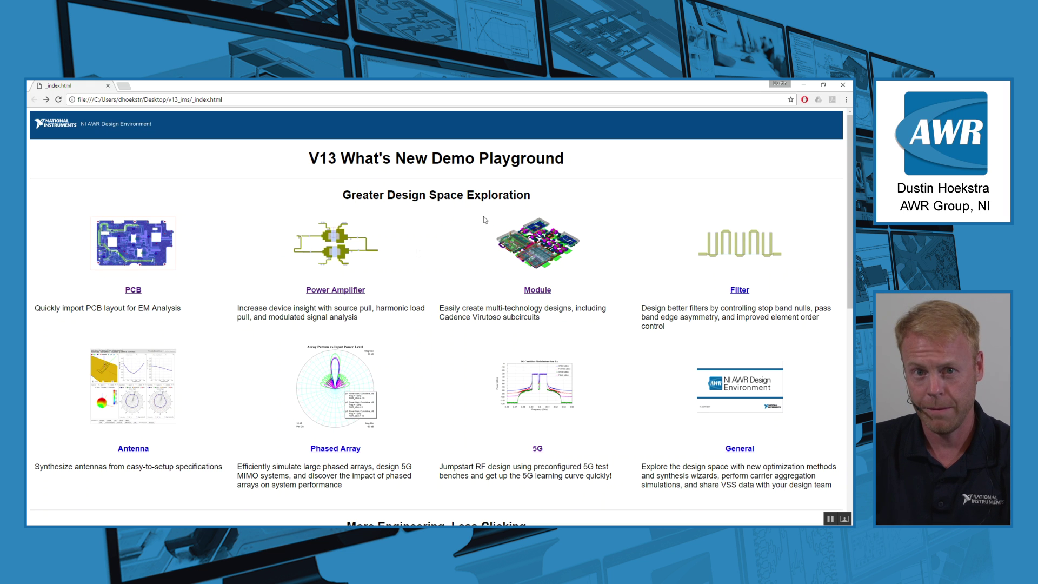
Open the Power Amplifier features page and reveal the PA validation demo steps
{"action": "left_click", "coordinate": [352, 289]}
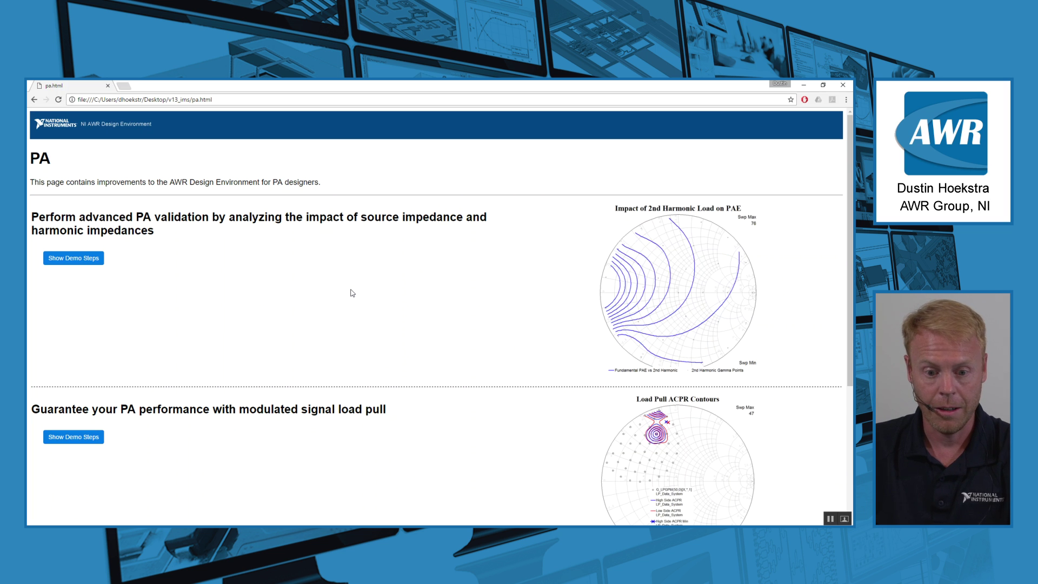
{"action": "left_click", "coordinate": [85, 259]}
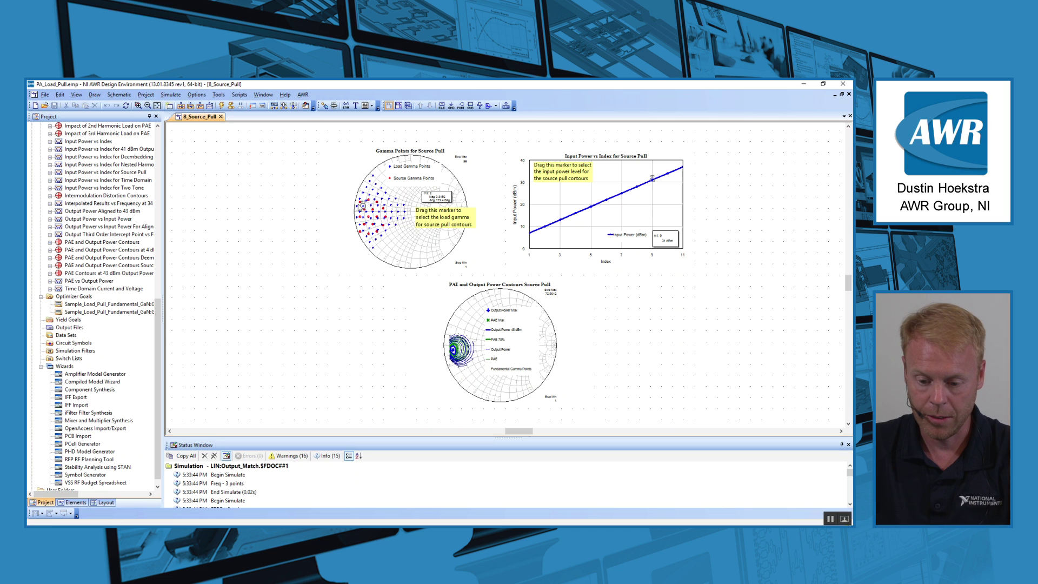
Move load-gamma marker m1, collapse the Status Window, and lower input power to about 25.16 dBm
{"action": "left_click", "coordinate": [371, 215]}
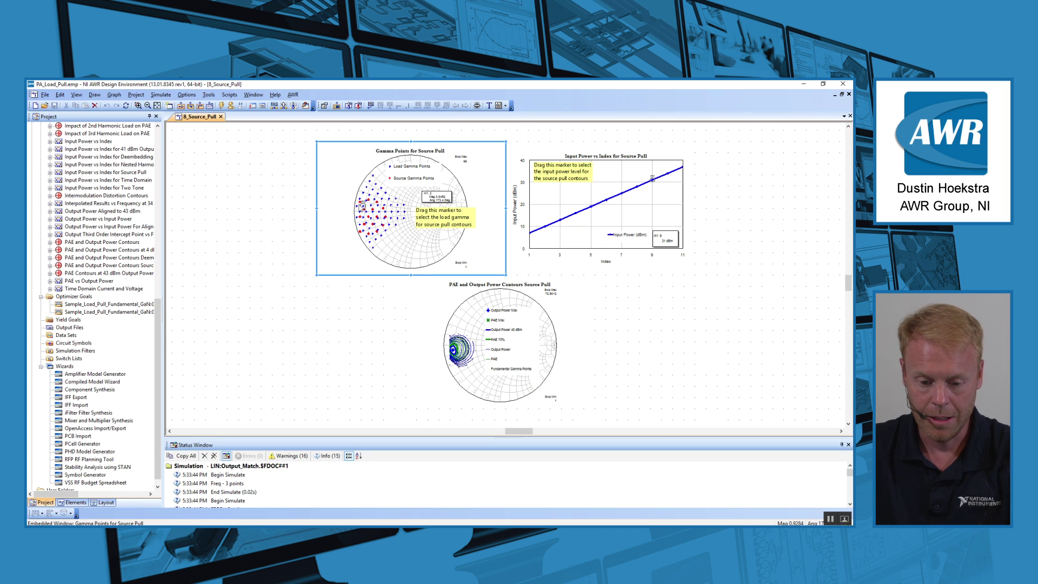
{"action": "mouse_move", "coordinate": [363, 207]}
{"action": "left_mouse_down"}
{"action": "mouse_move", "coordinate": [384, 238]}
{"action": "mouse_move", "coordinate": [372, 194]}
{"action": "mouse_move", "coordinate": [395, 217]}
{"action": "mouse_move", "coordinate": [371, 209]}
{"action": "left_mouse_up"}
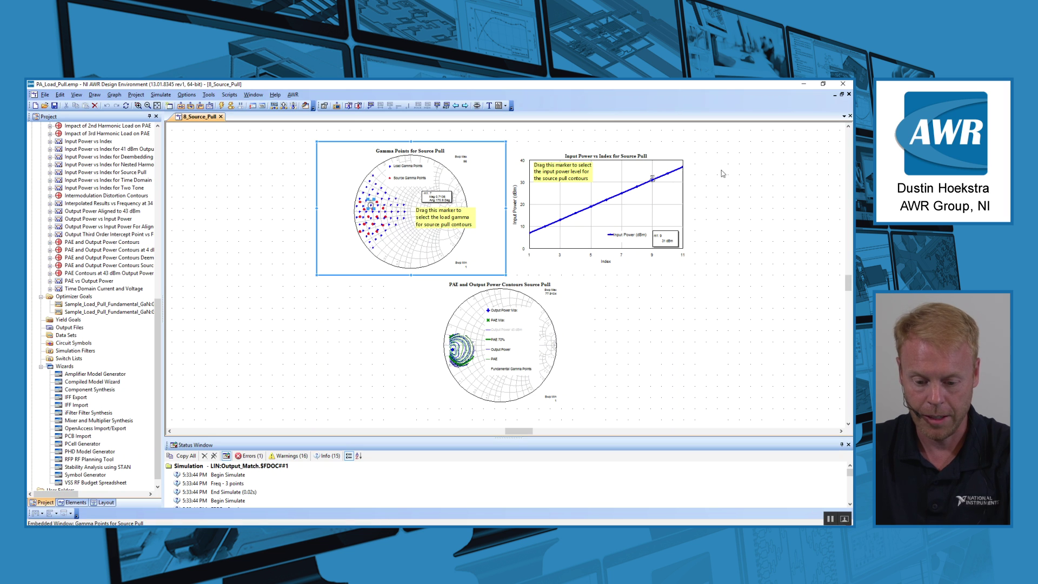
{"action": "left_click", "coordinate": [841, 445]}
{"action": "left_click", "coordinate": [681, 190]}
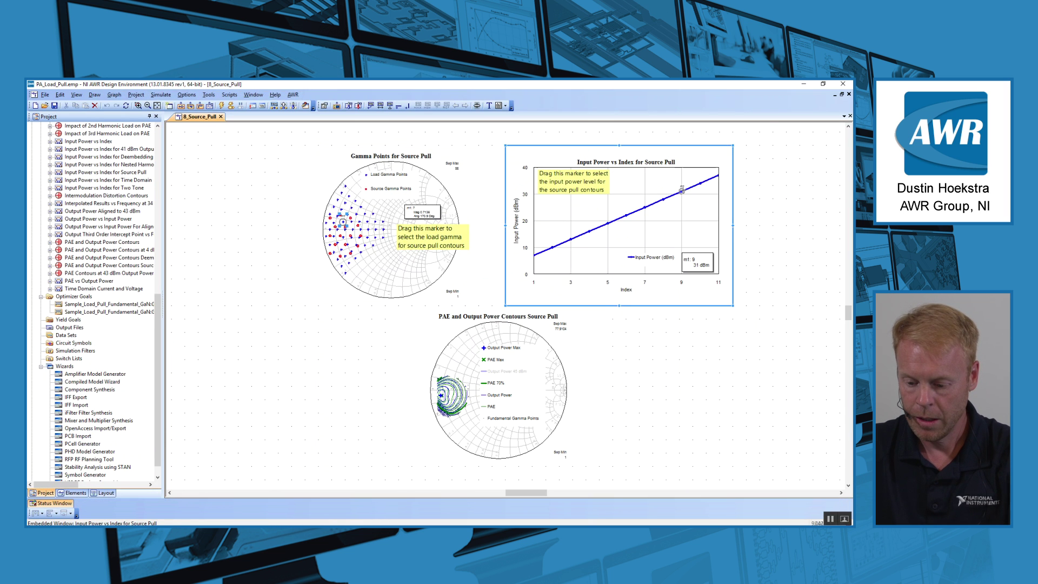
{"action": "mouse_move", "coordinate": [681, 190]}
{"action": "left_mouse_down"}
{"action": "mouse_move", "coordinate": [647, 214]}
{"action": "mouse_move", "coordinate": [701, 194]}
{"action": "mouse_move", "coordinate": [651, 214]}
{"action": "mouse_move", "coordinate": [676, 196]}
{"action": "left_mouse_up"}
Drag load-gamma marker m1 on the Gamma Points Smith chart to a different point
{"action": "left_click", "coordinate": [352, 230]}
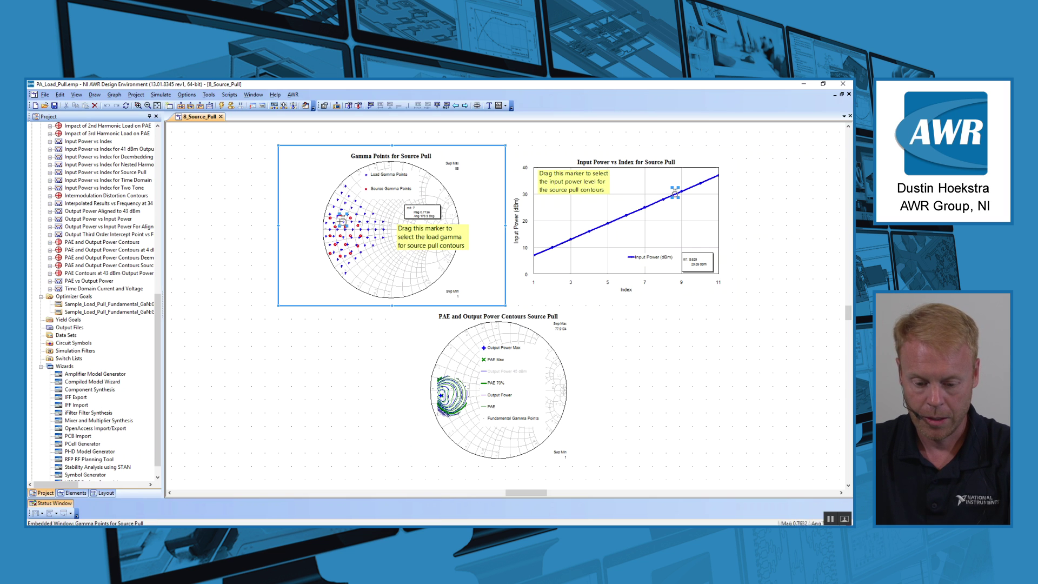
{"action": "double_click", "coordinate": [342, 221]}
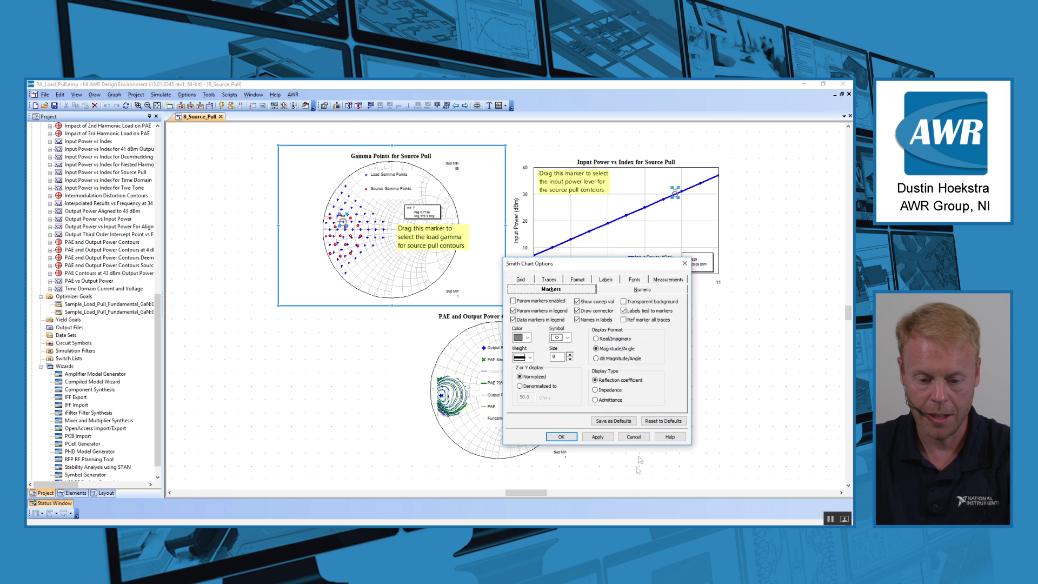
{"action": "left_click", "coordinate": [633, 437]}
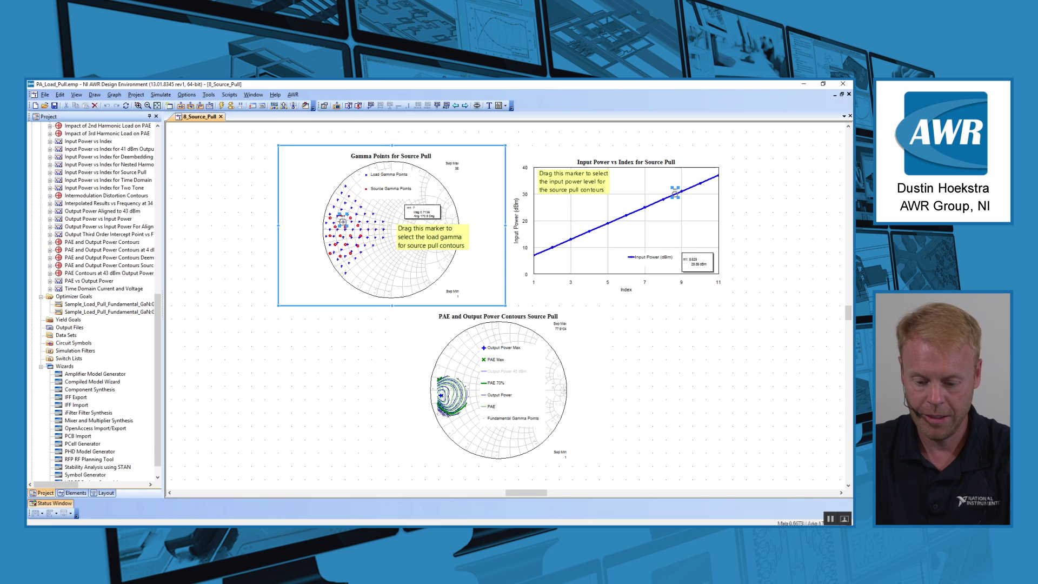
{"action": "mouse_move", "coordinate": [342, 222]}
{"action": "left_mouse_down"}
{"action": "mouse_move", "coordinate": [361, 252]}
{"action": "mouse_move", "coordinate": [359, 222]}
{"action": "left_mouse_up"}
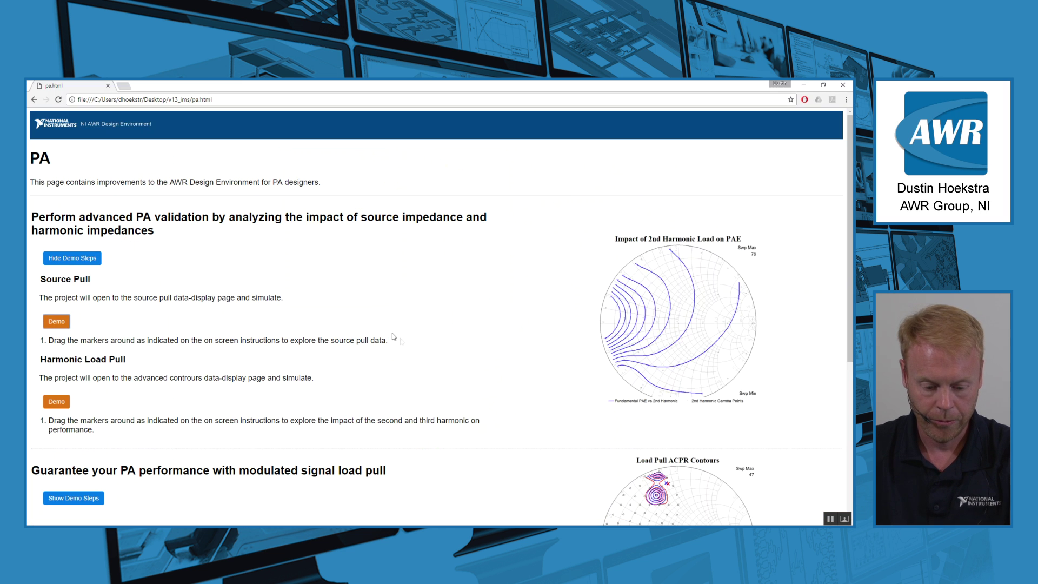
Launch the Harmonic Load Pull demo project from further down the page
{"action": "scroll", "coordinate": [393, 336], "scroll_direction": "down", "scroll_amount": 2}
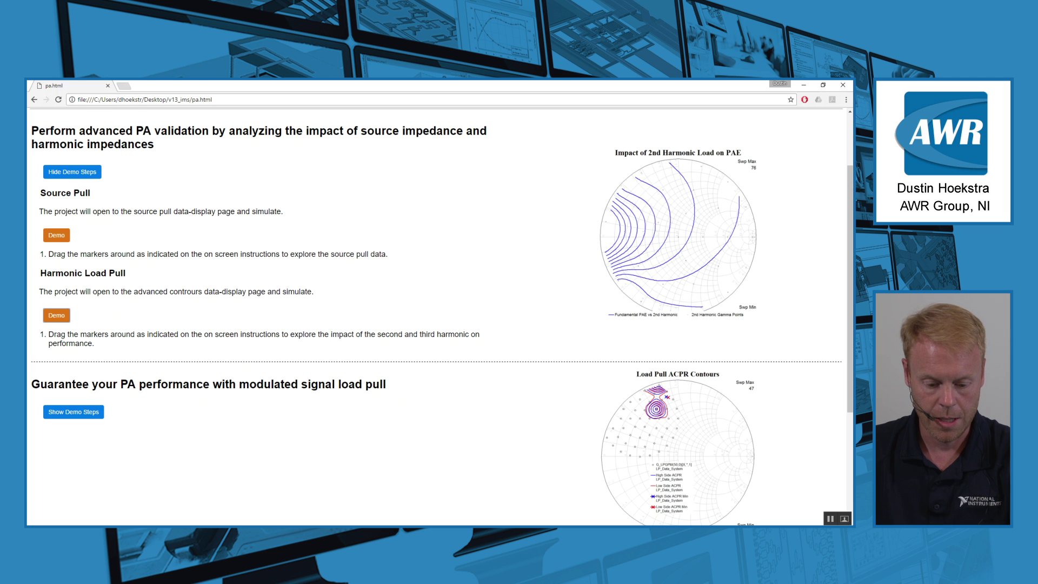
{"action": "left_click", "coordinate": [56, 315]}
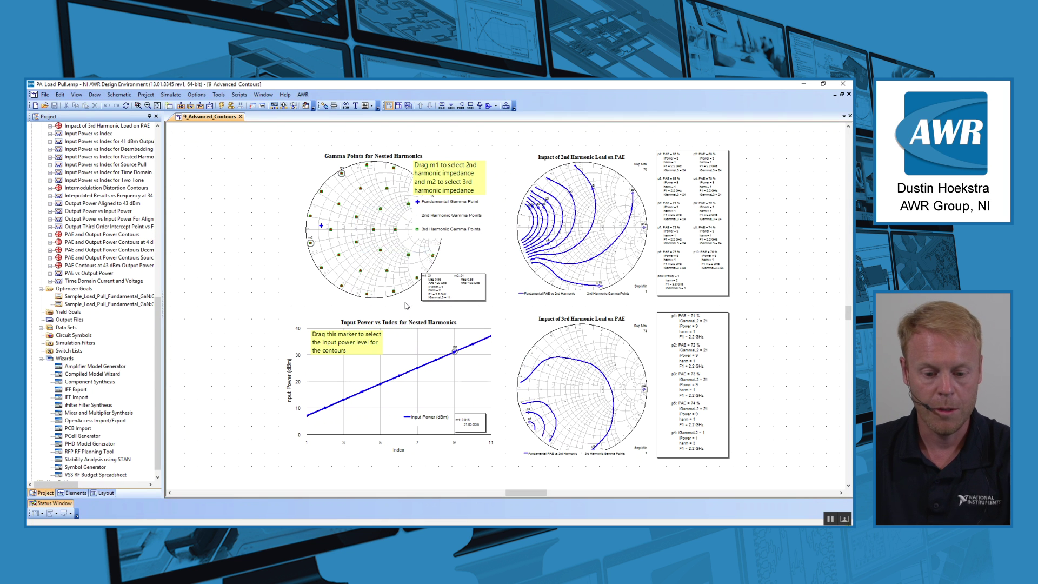
Drag 2nd-harmonic marker m1 and 3rd-harmonic marker m2, then lower input power to about 24.18 dBm
{"action": "left_click", "coordinate": [349, 195]}
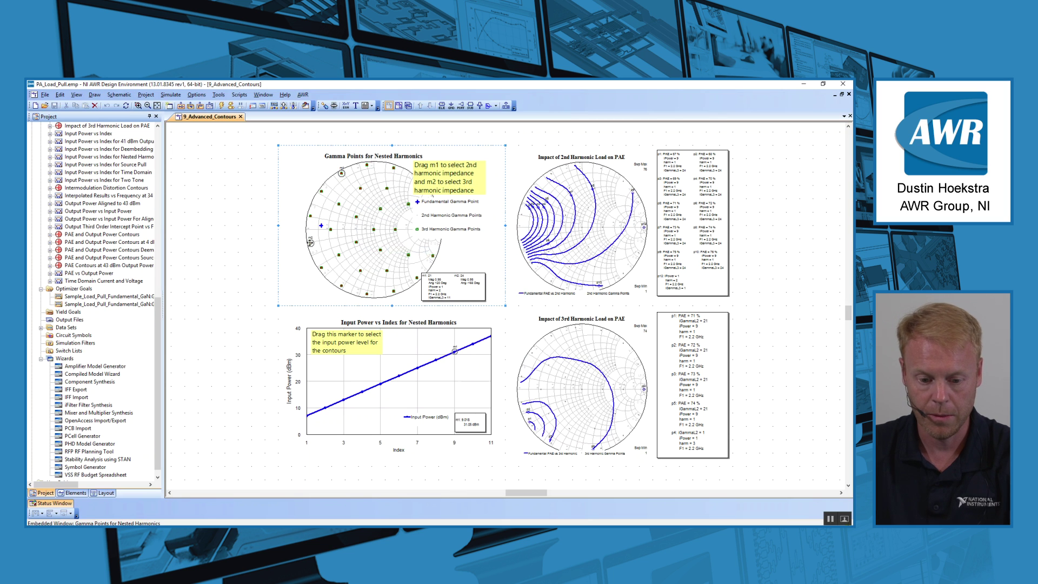
{"action": "left_click", "coordinate": [342, 174]}
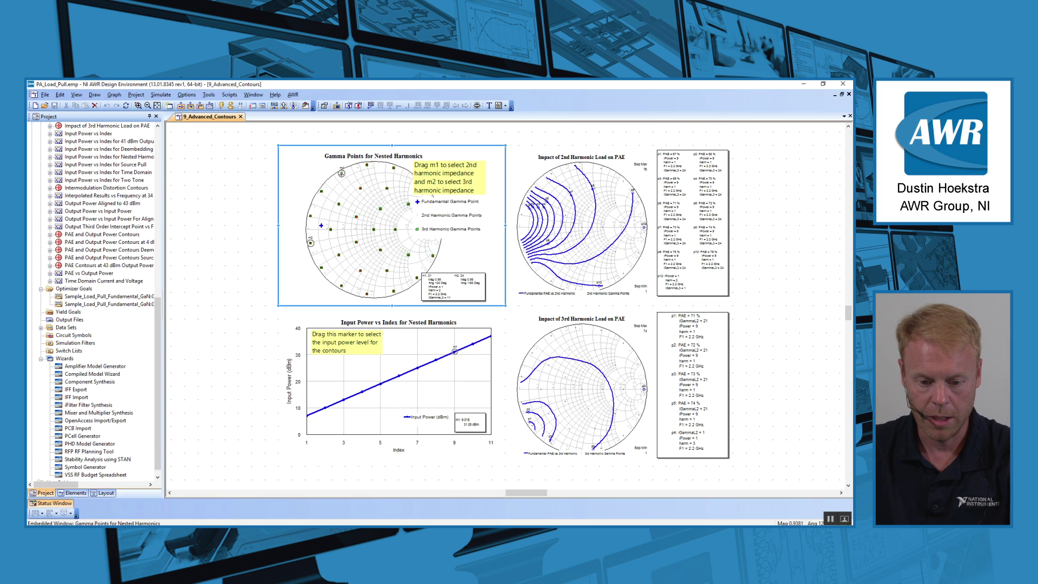
{"action": "left_click", "coordinate": [341, 173]}
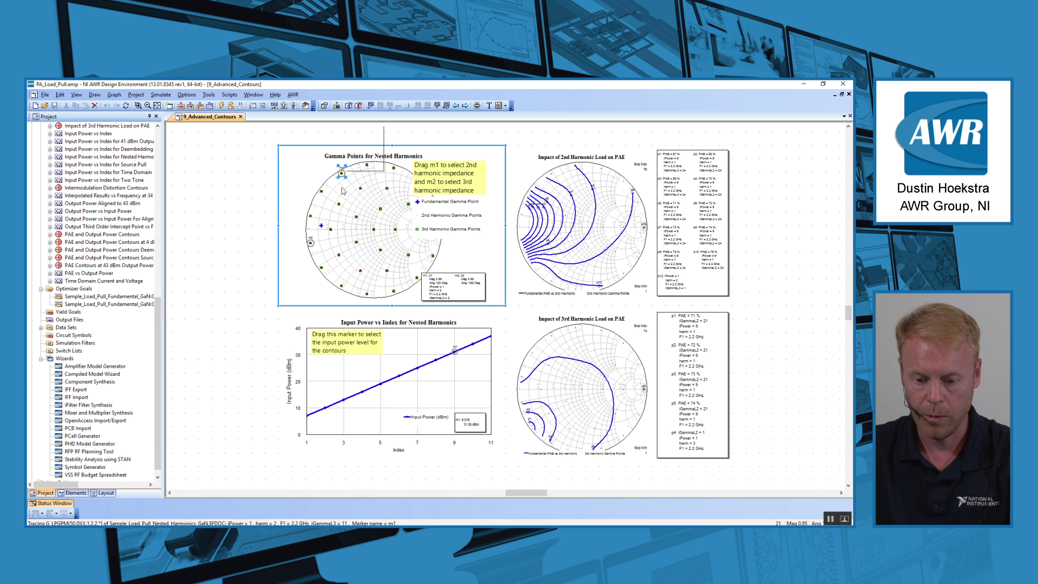
{"action": "mouse_move", "coordinate": [341, 173]}
{"action": "left_mouse_down"}
{"action": "mouse_move", "coordinate": [381, 213]}
{"action": "mouse_move", "coordinate": [352, 195]}
{"action": "mouse_move", "coordinate": [331, 199]}
{"action": "mouse_move", "coordinate": [361, 174]}
{"action": "mouse_move", "coordinate": [370, 179]}
{"action": "mouse_move", "coordinate": [361, 210]}
{"action": "mouse_move", "coordinate": [358, 190]}
{"action": "mouse_move", "coordinate": [343, 186]}
{"action": "mouse_move", "coordinate": [350, 181]}
{"action": "mouse_move", "coordinate": [365, 208]}
{"action": "mouse_move", "coordinate": [361, 189]}
{"action": "left_mouse_up"}
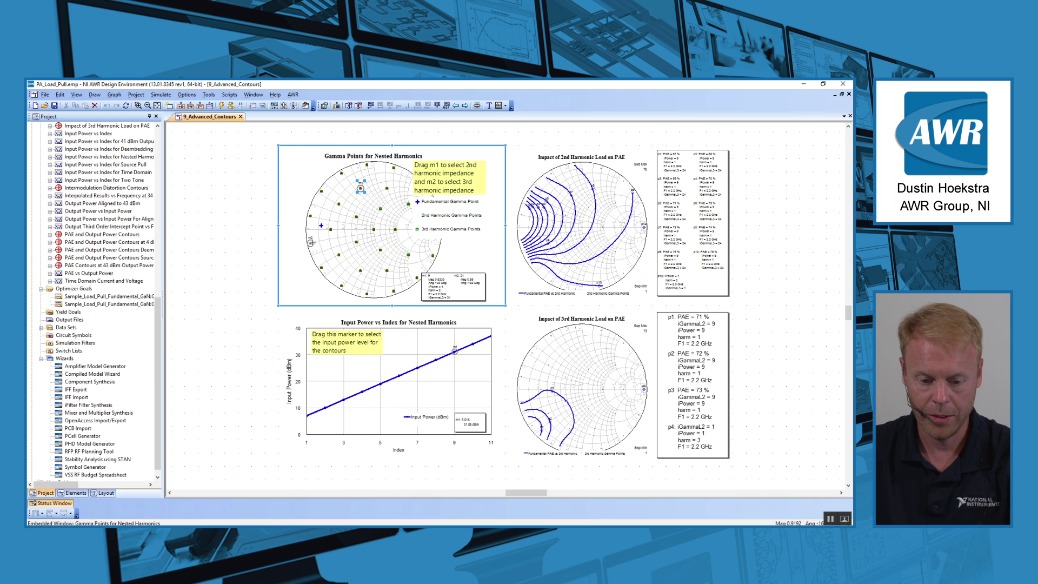
{"action": "mouse_move", "coordinate": [311, 243]}
{"action": "left_mouse_down"}
{"action": "mouse_move", "coordinate": [367, 246]}
{"action": "mouse_move", "coordinate": [385, 207]}
{"action": "mouse_move", "coordinate": [402, 201]}
{"action": "mouse_move", "coordinate": [413, 226]}
{"action": "mouse_move", "coordinate": [381, 229]}
{"action": "mouse_move", "coordinate": [373, 254]}
{"action": "mouse_move", "coordinate": [329, 269]}
{"action": "mouse_move", "coordinate": [319, 246]}
{"action": "mouse_move", "coordinate": [329, 190]}
{"action": "left_mouse_up"}
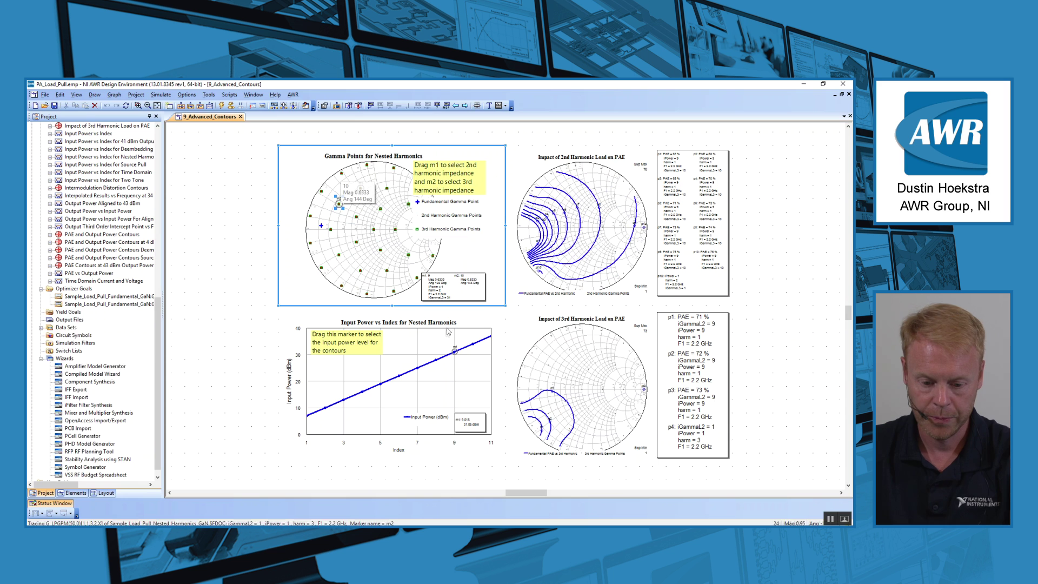
{"action": "left_click", "coordinate": [454, 352]}
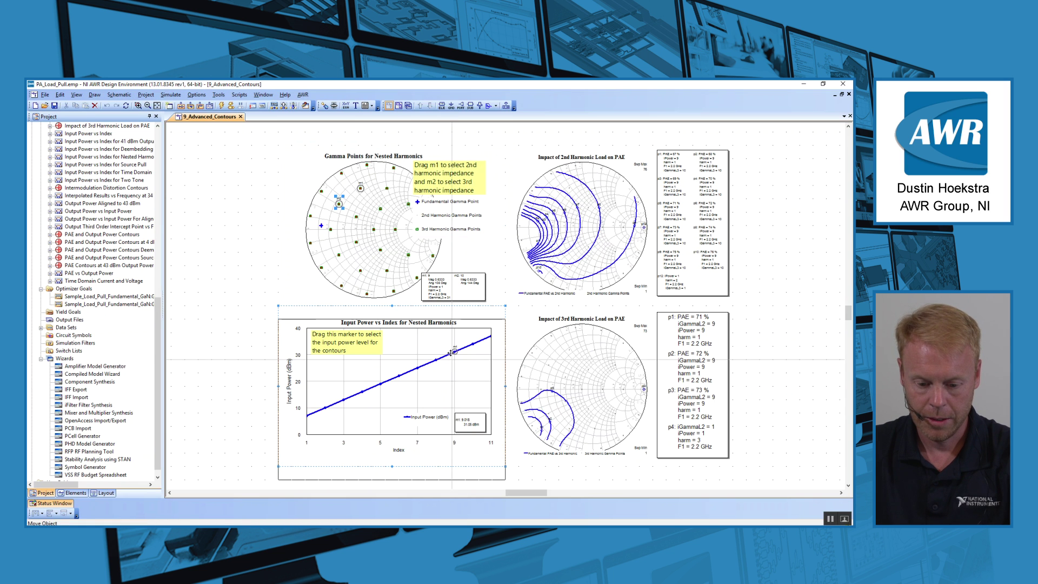
{"action": "mouse_move", "coordinate": [457, 353]}
{"action": "left_mouse_down"}
{"action": "mouse_move", "coordinate": [370, 385]}
{"action": "mouse_move", "coordinate": [473, 351]}
{"action": "mouse_move", "coordinate": [386, 380]}
{"action": "left_mouse_up"}
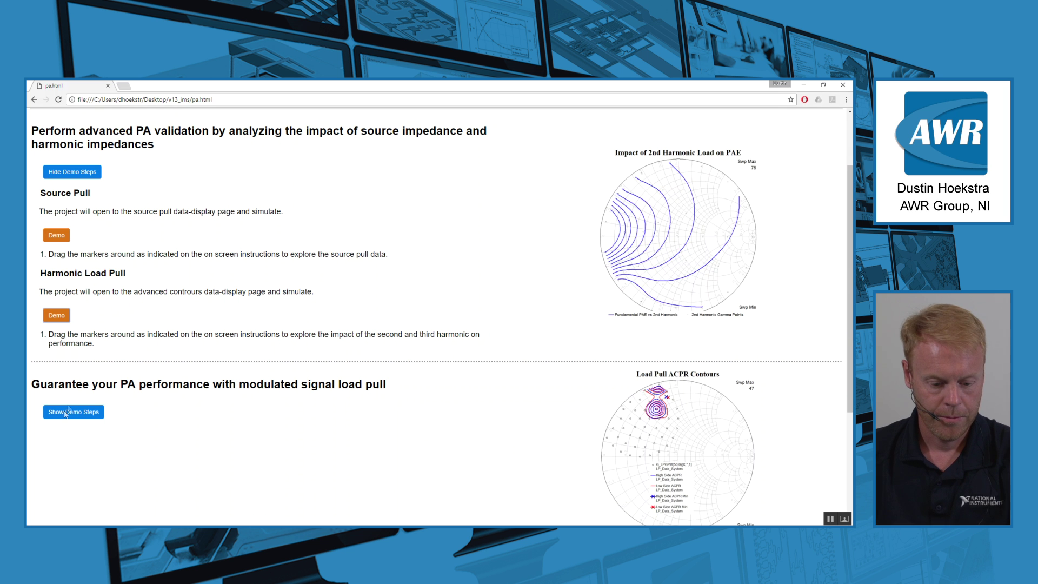
Reveal the modulated signal load pull steps and launch its System_Load_Pull demo
{"action": "left_click", "coordinate": [66, 413]}
{"action": "scroll", "coordinate": [270, 346], "scroll_direction": "down", "scroll_amount": 3}
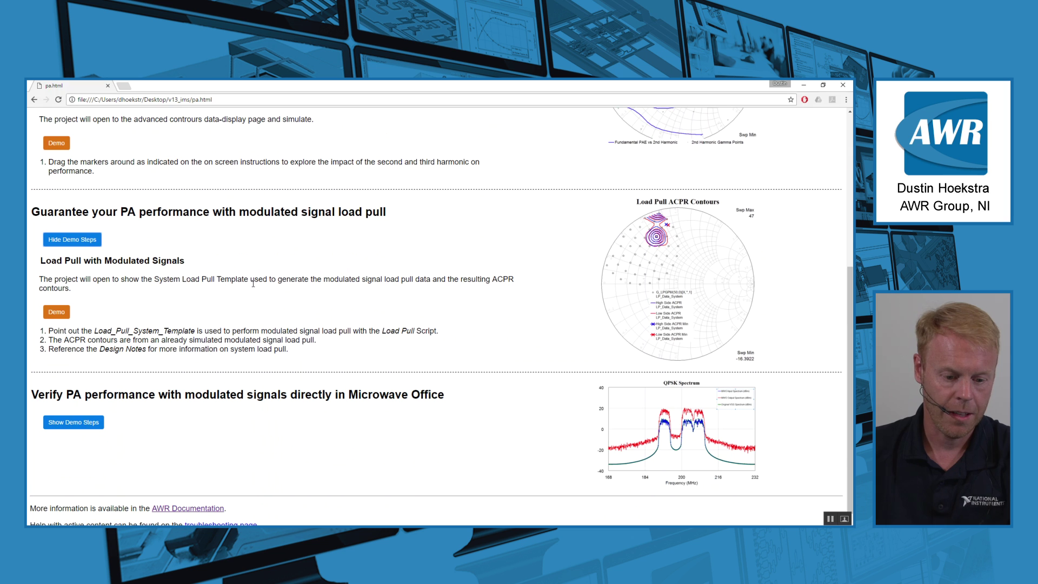
{"action": "left_click", "coordinate": [57, 316]}
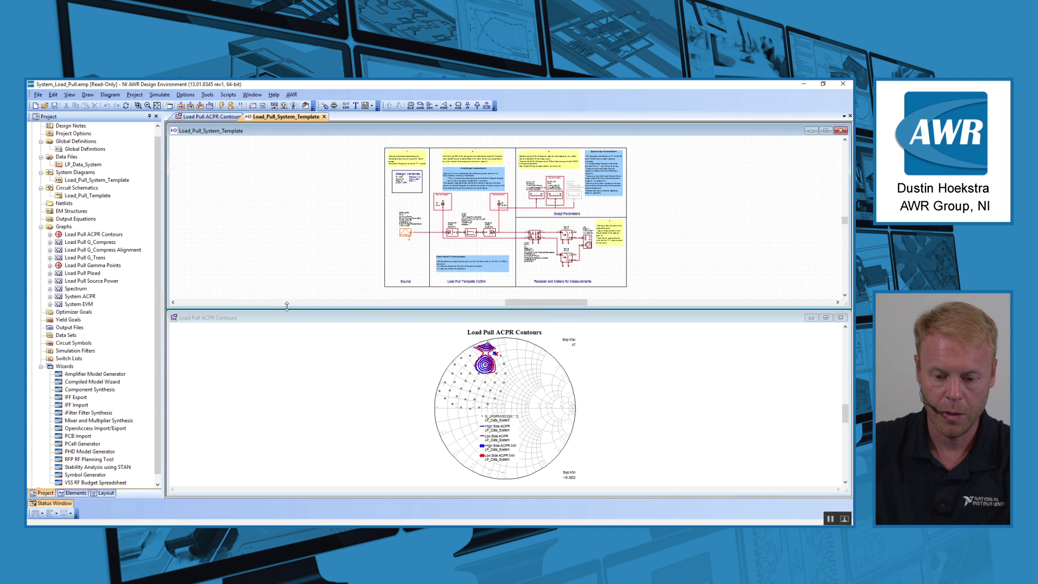
Maximize Load_Pull_System_Template, zoom into the QPSK_SRC source, then fit the whole schematic in view
{"action": "double_click", "coordinate": [353, 131]}
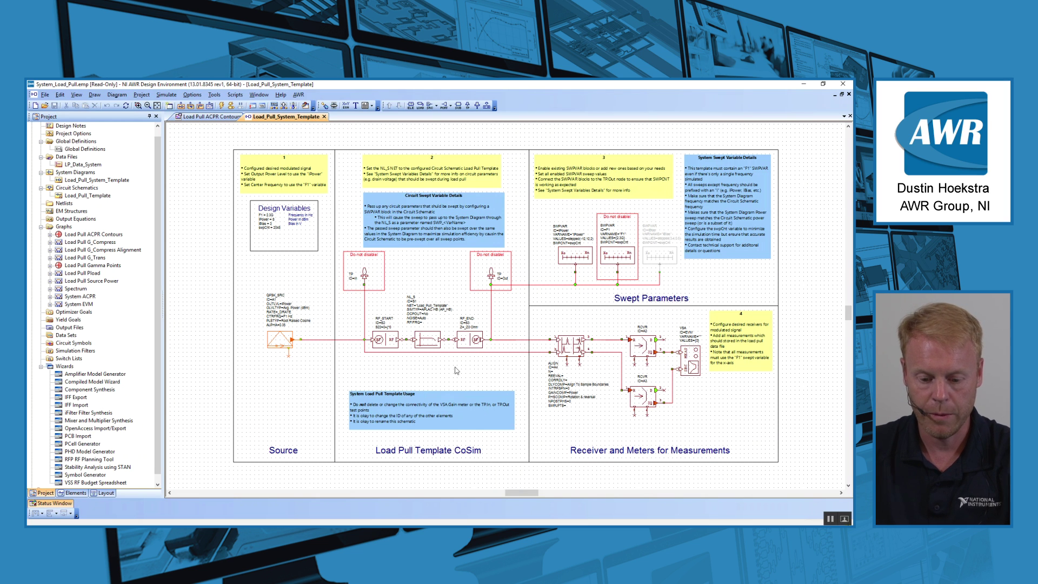
{"action": "left_click", "coordinate": [428, 343]}
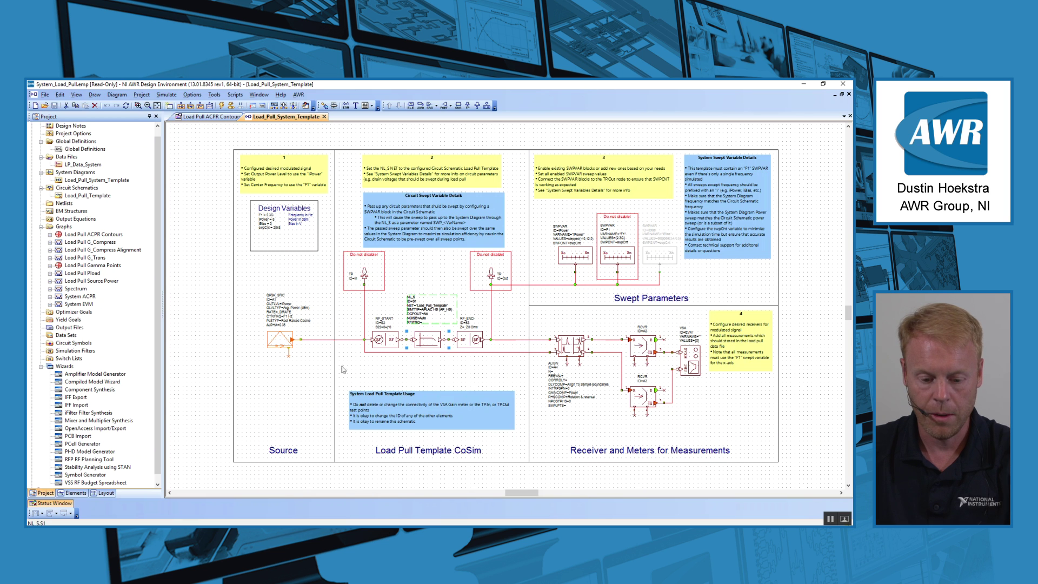
{"action": "left_click", "coordinate": [343, 370]}
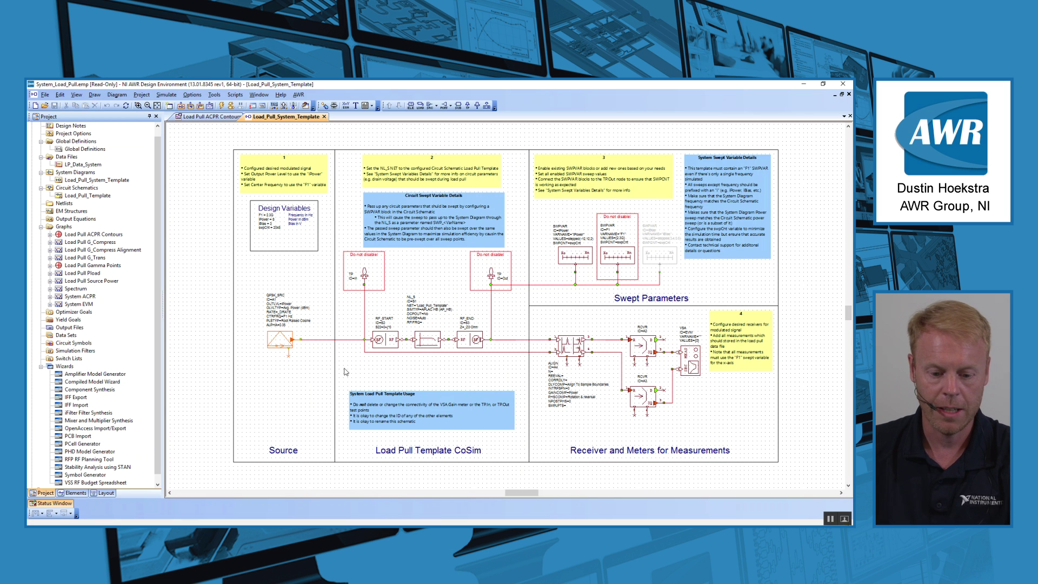
{"action": "mouse_move", "coordinate": [250, 281]}
{"action": "left_mouse_down"}
{"action": "mouse_move", "coordinate": [262, 326]}
{"action": "mouse_move", "coordinate": [312, 366]}
{"action": "left_mouse_up"}
{"action": "scroll", "coordinate": [339, 325], "scroll_direction": "down", "scroll_amount": 2}
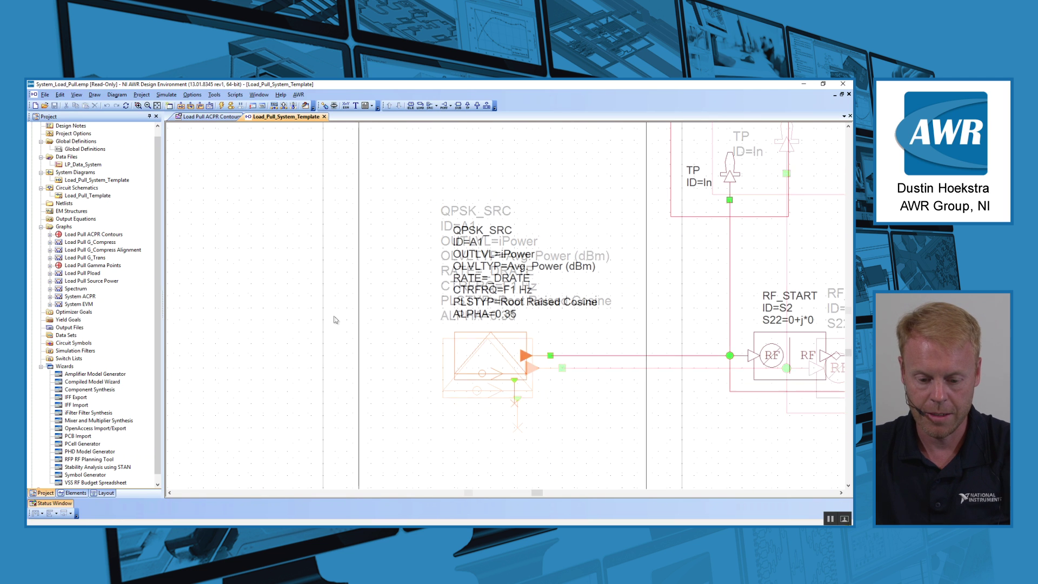
{"action": "right_click", "coordinate": [284, 302]}
{"action": "left_click", "coordinate": [303, 326]}
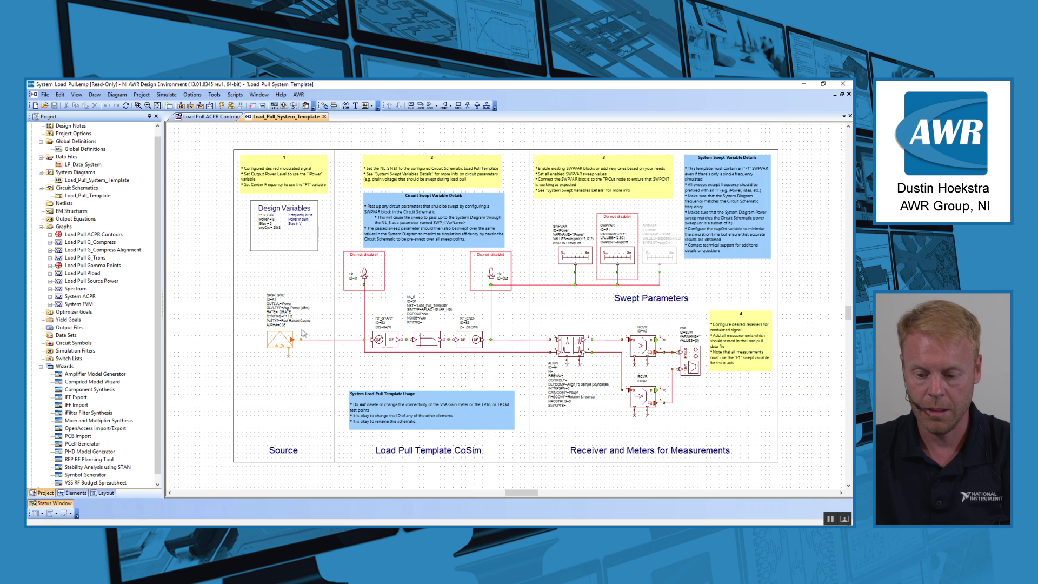
Inspect the NL_S load pull block, then show the Load Pull ACPR Contours graph
{"action": "left_click", "coordinate": [424, 340]}
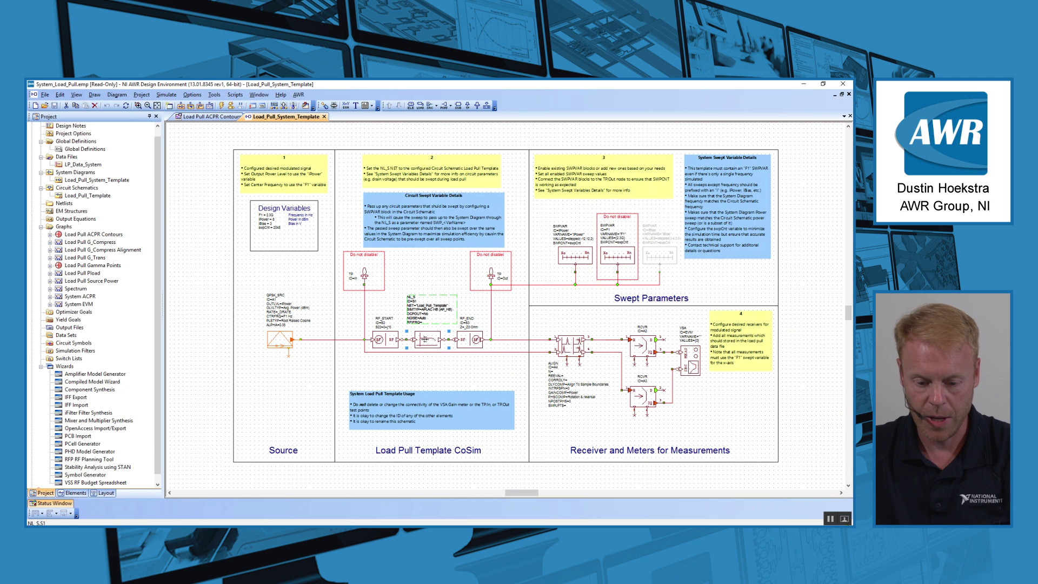
{"action": "left_click", "coordinate": [437, 281]}
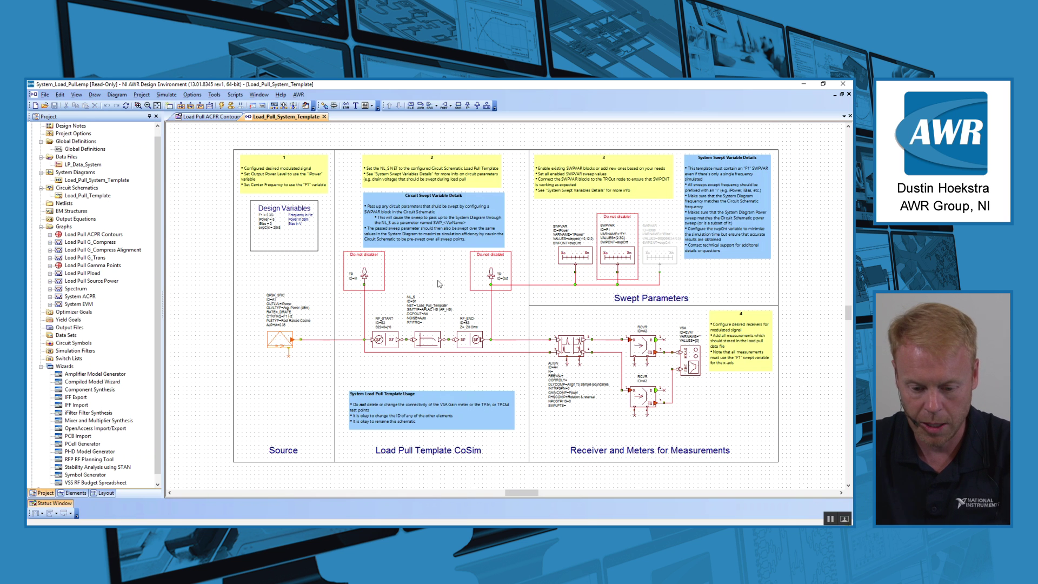
{"action": "left_click", "coordinate": [200, 117]}
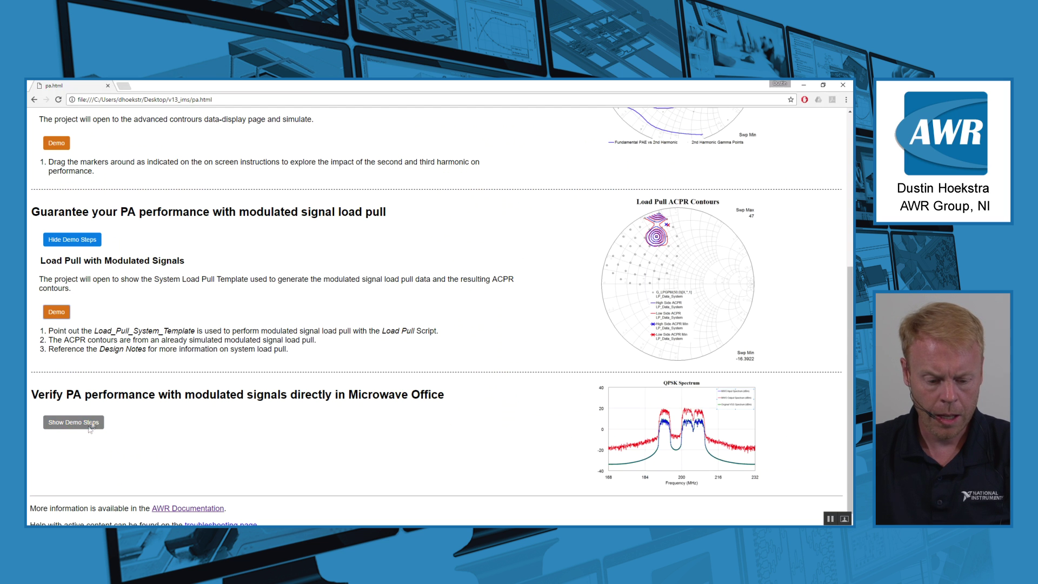
Reveal the Circuit Envelope demo steps for the Microwave Office section
{"action": "left_click", "coordinate": [90, 424]}
{"action": "scroll", "coordinate": [269, 400], "scroll_direction": "down", "scroll_amount": 2}
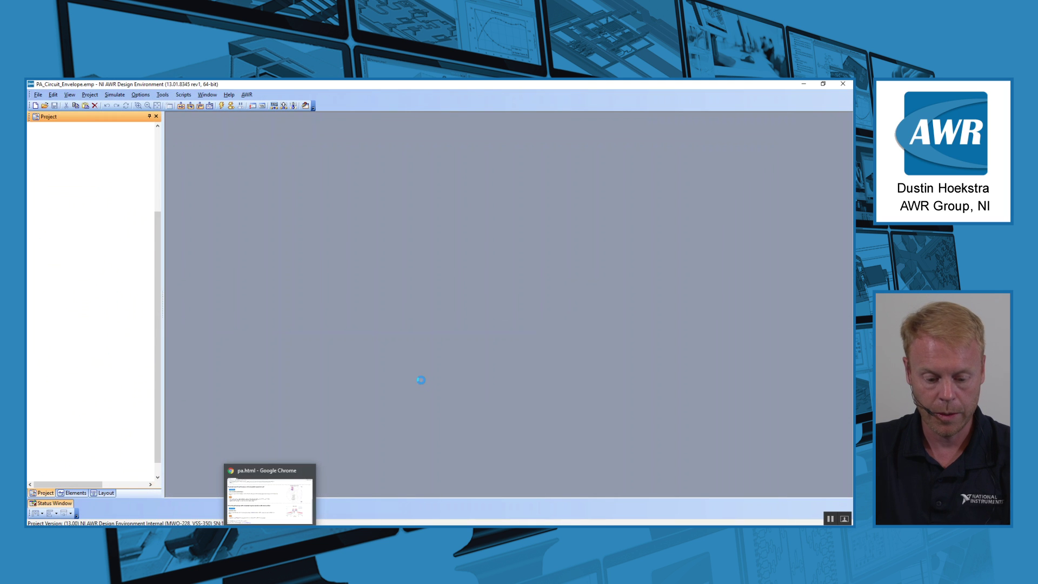
Simulate with F8, zoom into PORTIQ_ENV, and keep its NET parameter as Multi_Carrier_QPSK
{"action": "key", "text": "F8"}
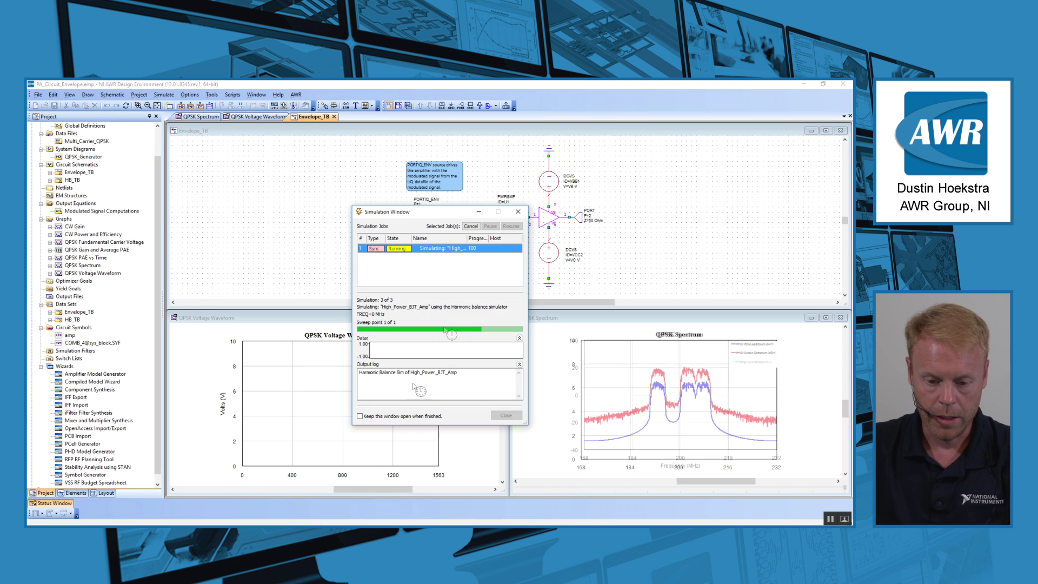
{"action": "right_click", "coordinate": [383, 175]}
{"action": "left_click", "coordinate": [403, 178]}
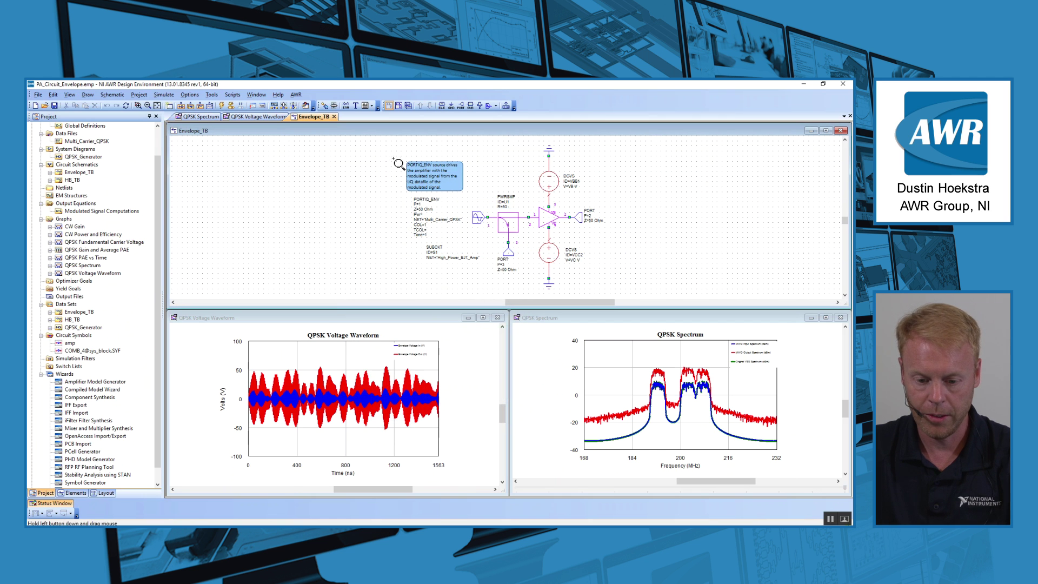
{"action": "left_click_drag", "start_coordinate": [394, 154], "coordinate": [507, 249]}
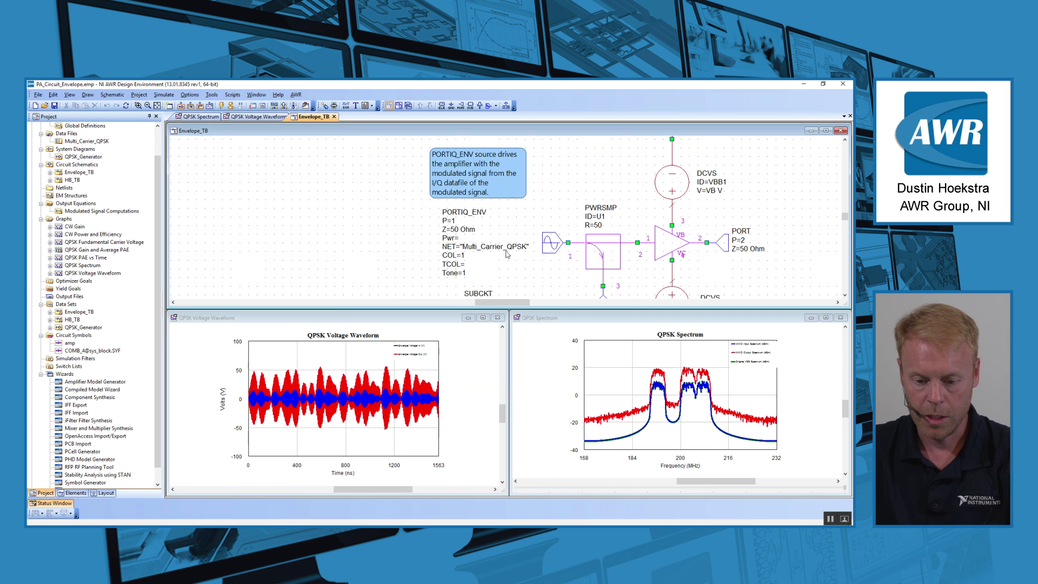
{"action": "double_click", "coordinate": [485, 248]}
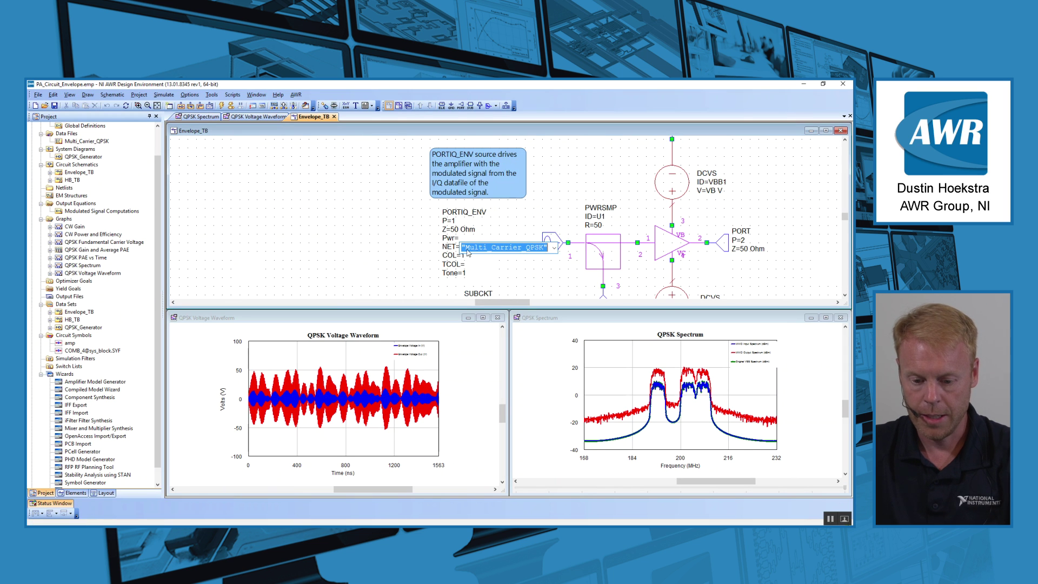
{"action": "left_click", "coordinate": [369, 230]}
Review the Multi_Carrier_QPSK data file text, close it, and fit Envelope_TB in view
{"action": "double_click", "coordinate": [89, 141]}
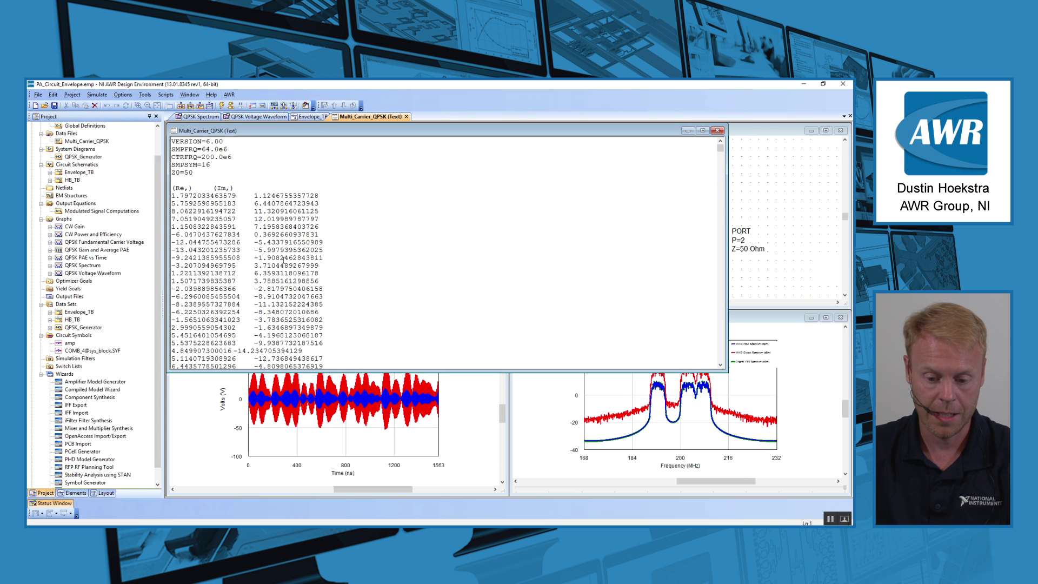
{"action": "scroll", "coordinate": [426, 275], "scroll_direction": "down", "scroll_amount": 10}
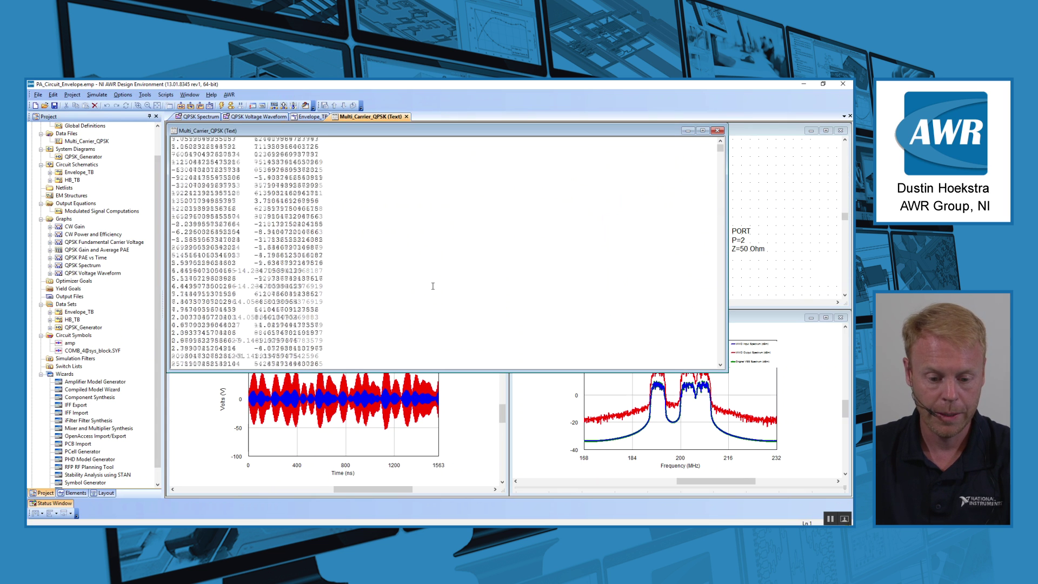
{"action": "left_click", "coordinate": [717, 131]}
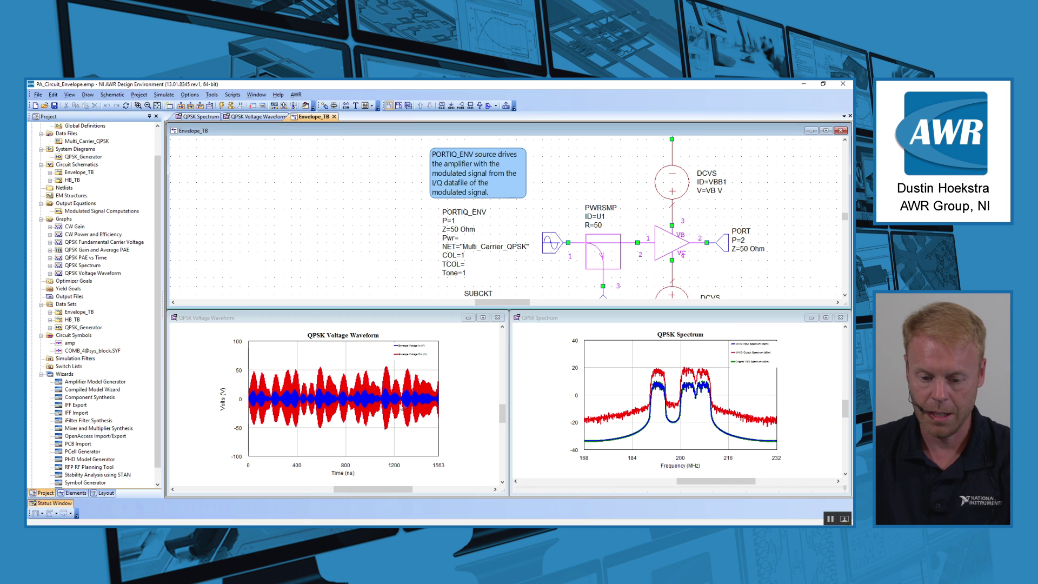
{"action": "right_click", "coordinate": [310, 231]}
{"action": "left_click", "coordinate": [334, 249]}
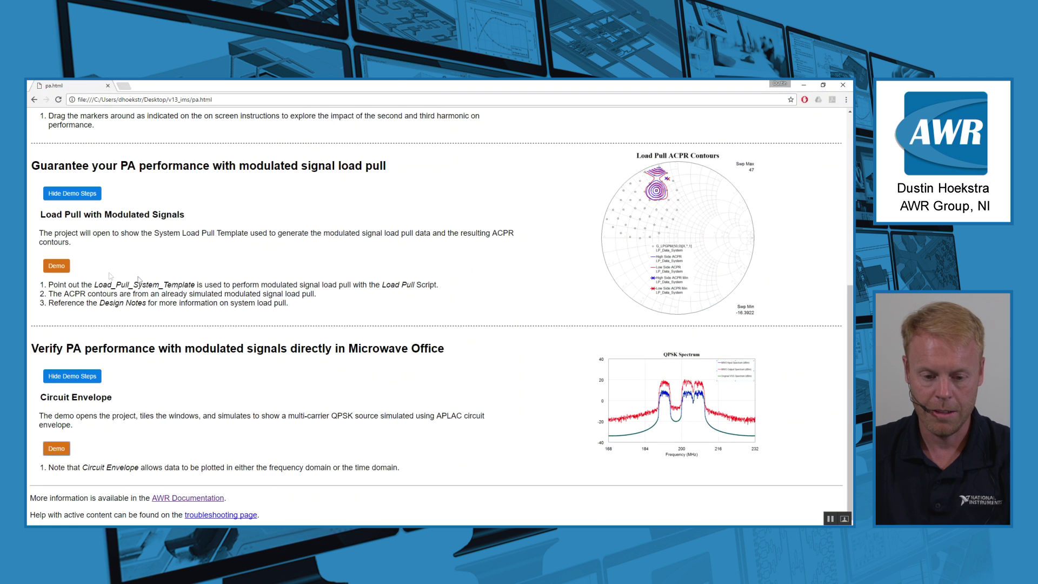
{"action": "scroll", "coordinate": [491, 295], "scroll_direction": "up", "scroll_amount": 6}
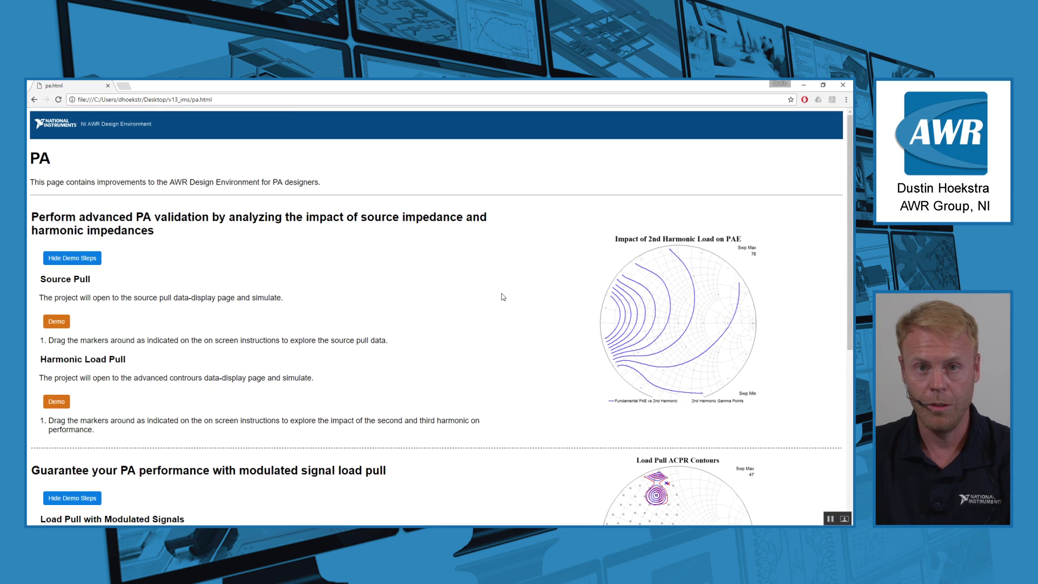
{"action": "scroll", "coordinate": [503, 297], "scroll_direction": "down", "scroll_amount": 6}
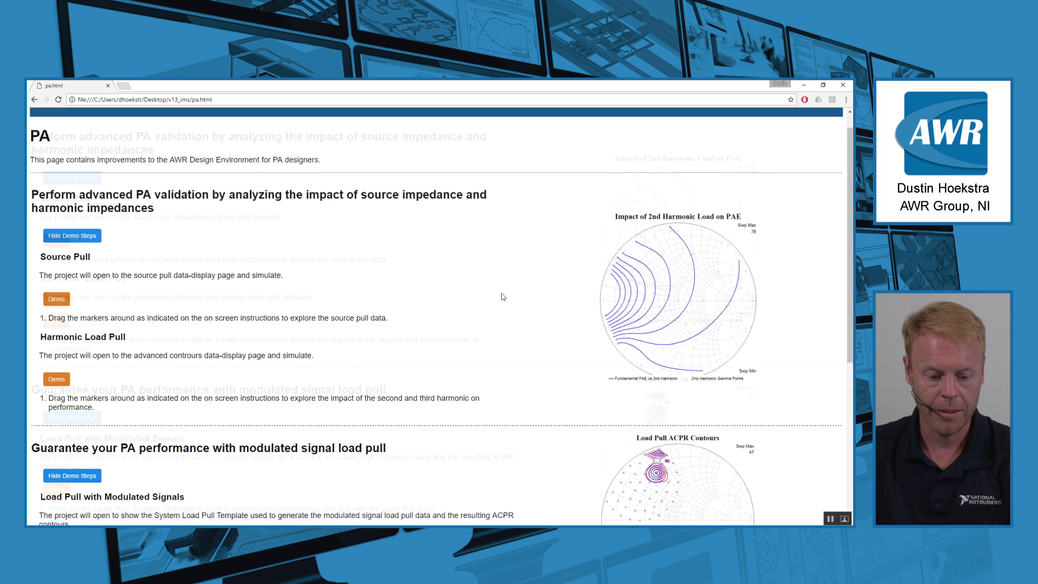